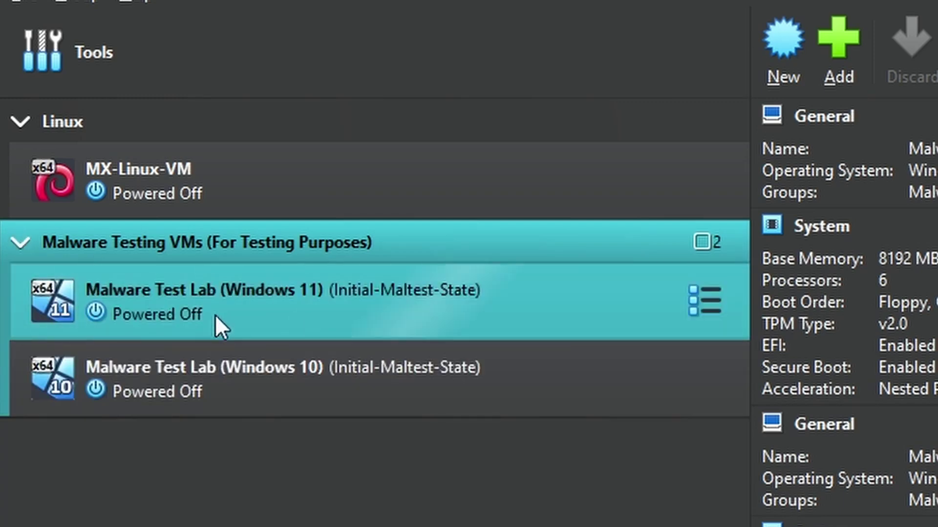
# Step: Show VMware's My Computer overview with Windows 7 lab running and XP lab powered off
pyautogui.click(318, 186)
pyautogui.click(390, 243)
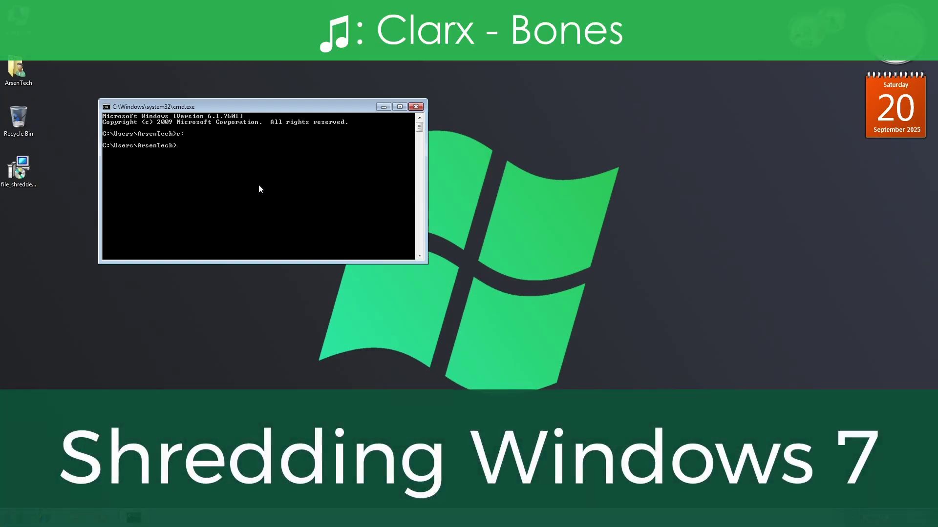
# Step: Try takeown on C:\ with /A /R /D and on C:\Windows, getting syntax errors
pyautogui.write('take')
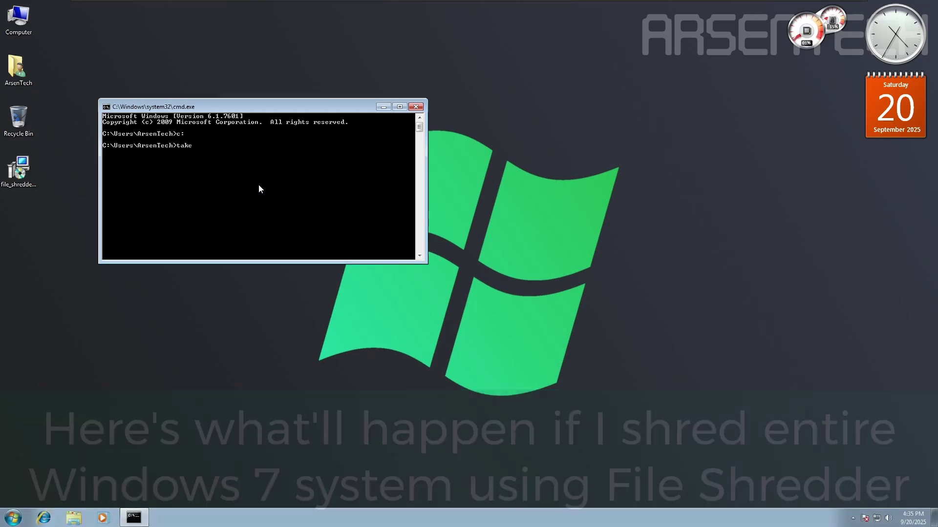
pyautogui.write('own /f ')
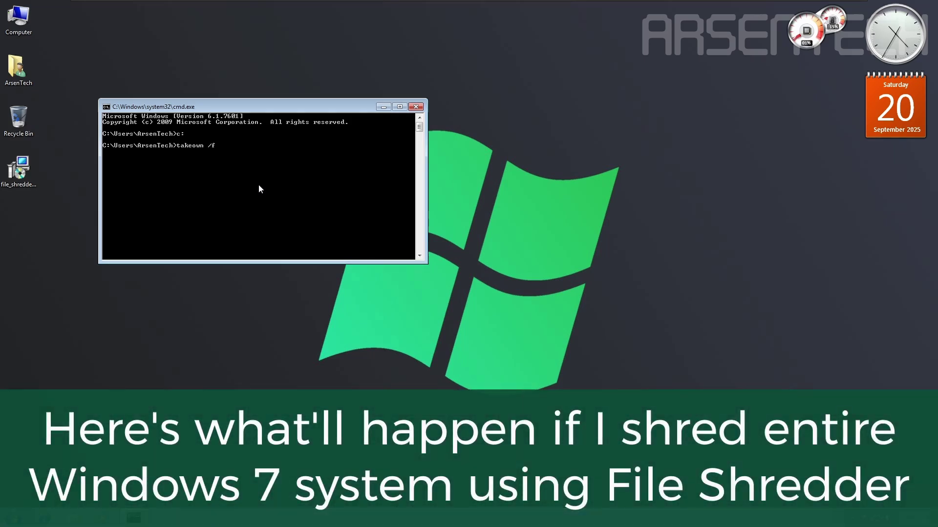
pyautogui.write('C:\\ /A /')
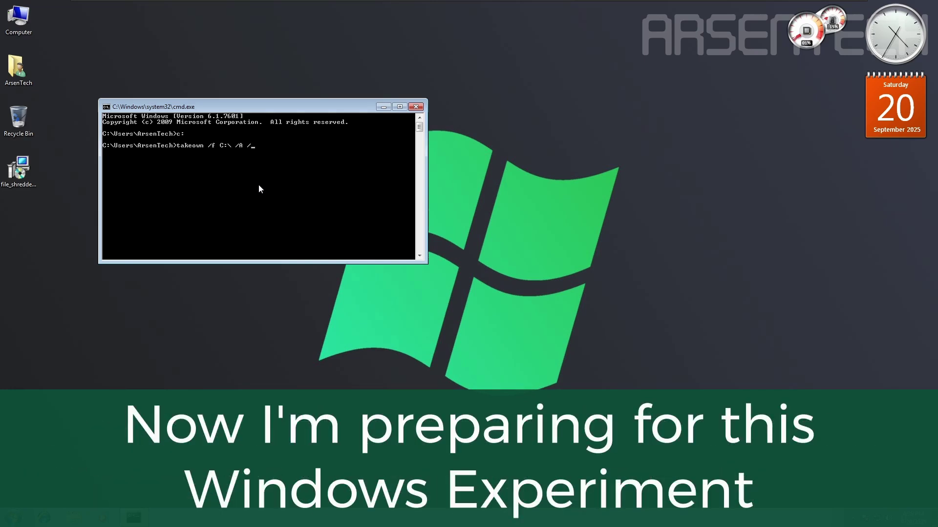
pyautogui.write('R /D')
pyautogui.press('Return')
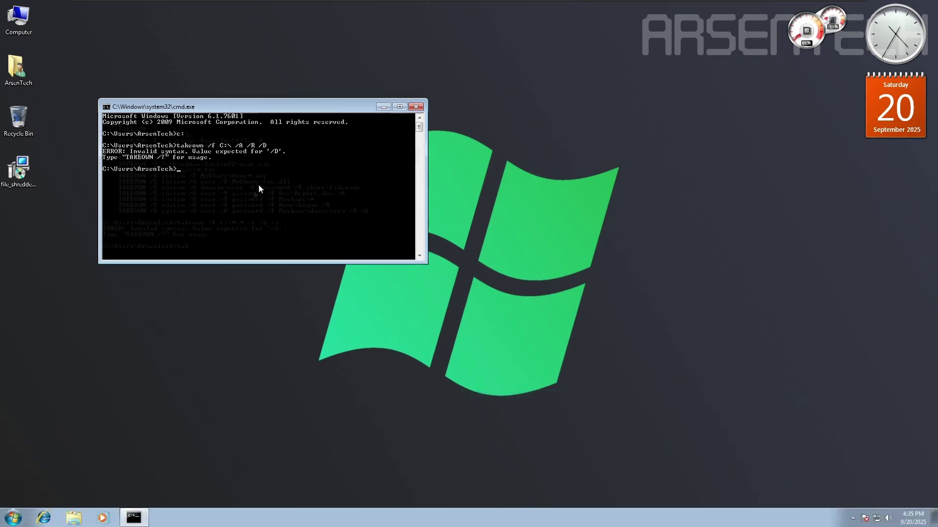
pyautogui.write('takeown /f "C:\\Windows" /d /r /')
pyautogui.press('Return')
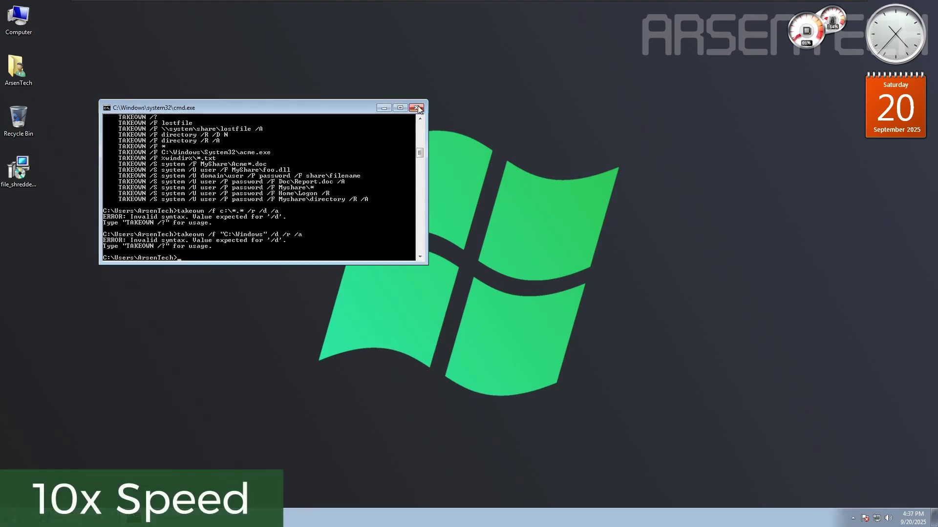
# Step: Launch cmd as administrator from the Start menu search
pyautogui.write('cmd')
pyautogui.rightClick(29, 300)
pyautogui.click(63, 320)
# Step: Take ownership of C:\Windows recursively with takeown /f C:\Windows /r /d n
pyautogui.write('takeown /f "C:\\Windows" /r /d')
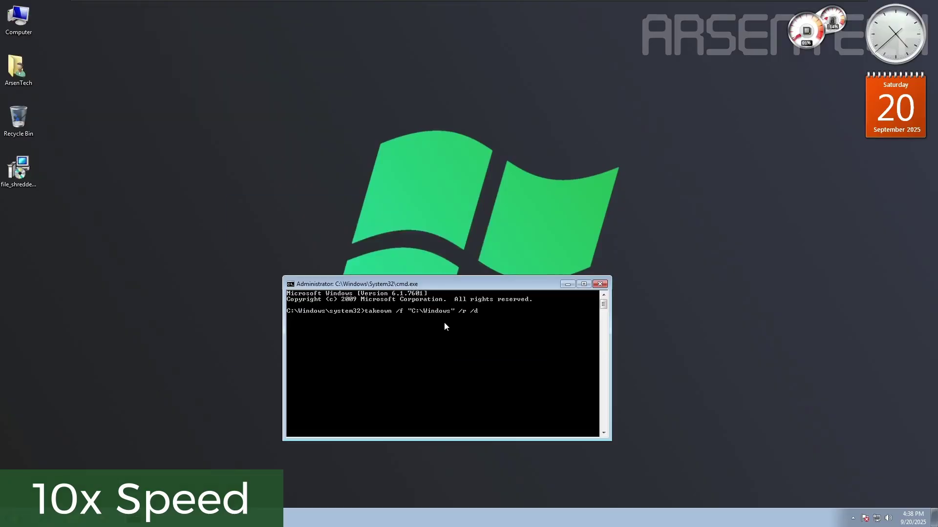
pyautogui.press('Return')
pyautogui.write('takeown /?')
pyautogui.press('Return')
pyautogui.write('takeown /f C:\\Windows /r /d n')
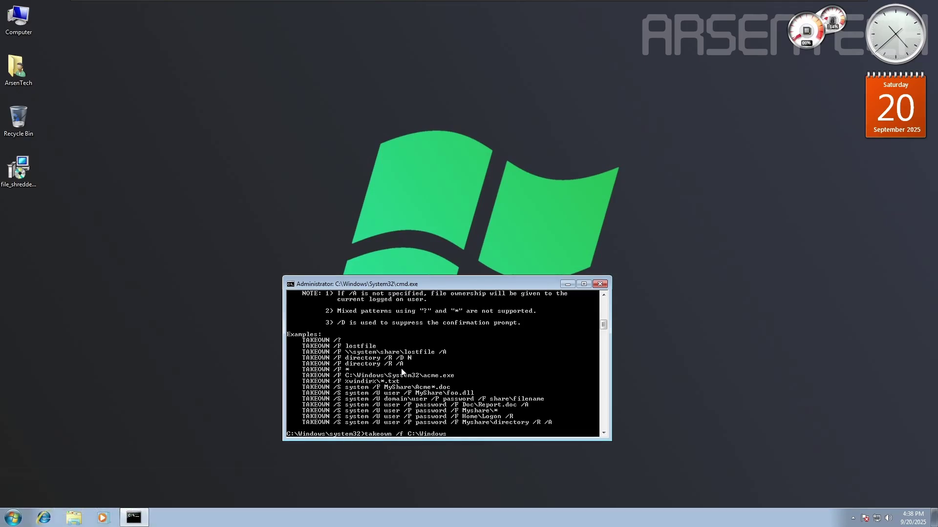
pyautogui.press('Return')
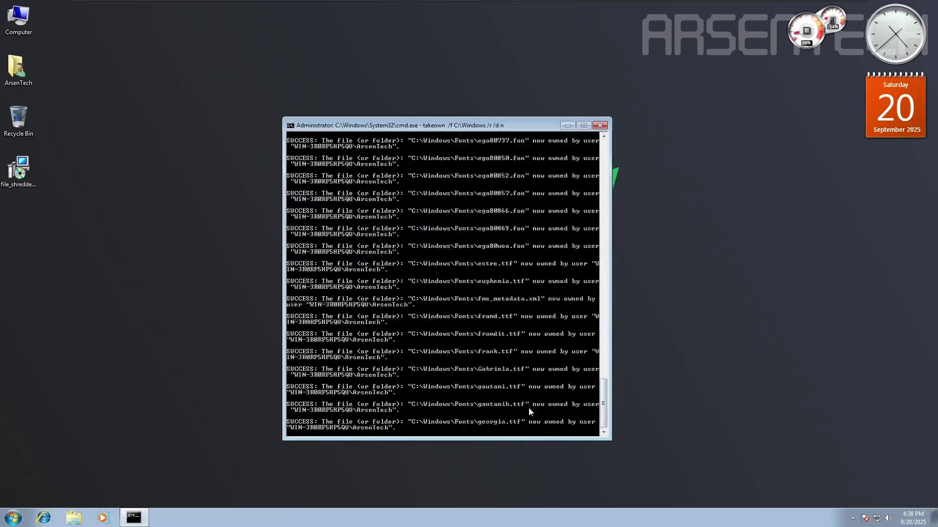
# Step: In a second administrator Command Prompt, run takeown /f C:\ /r /d N
pyautogui.press('super+e')
pyautogui.press('super+r')
pyautogui.press('Return')
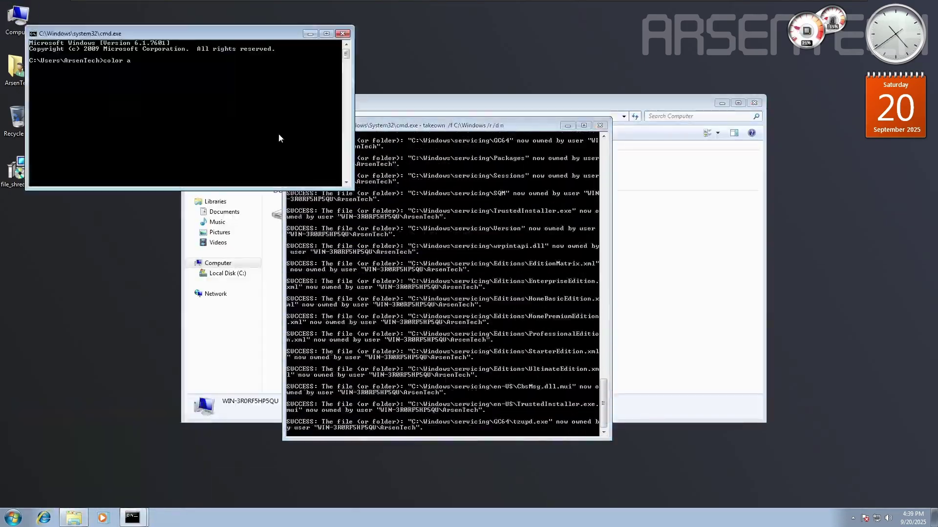
pyautogui.press('super')
pyautogui.write('cmd')
pyautogui.hotkey('ctrl', 'shift', 'Return')
pyautogui.click(153, 379)
pyautogui.write('Takeown /f C:\\')
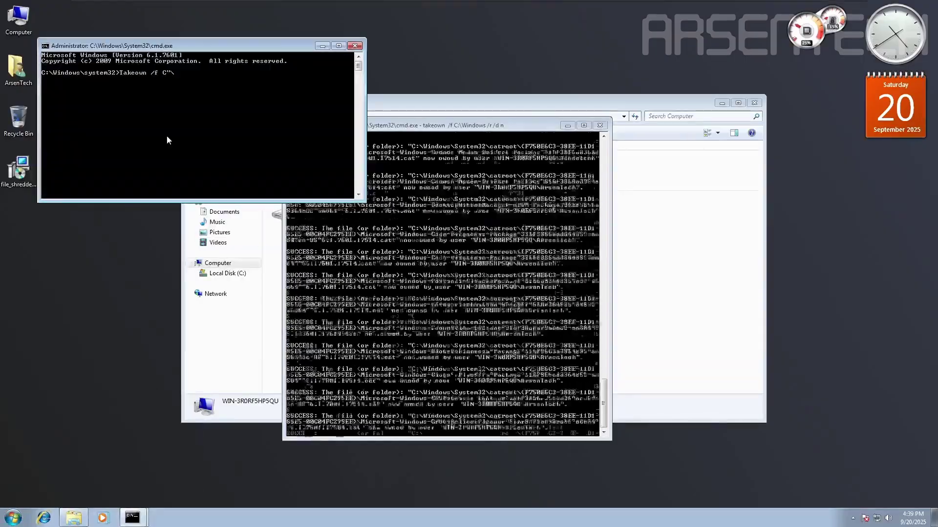
pyautogui.write(' /r /d N')
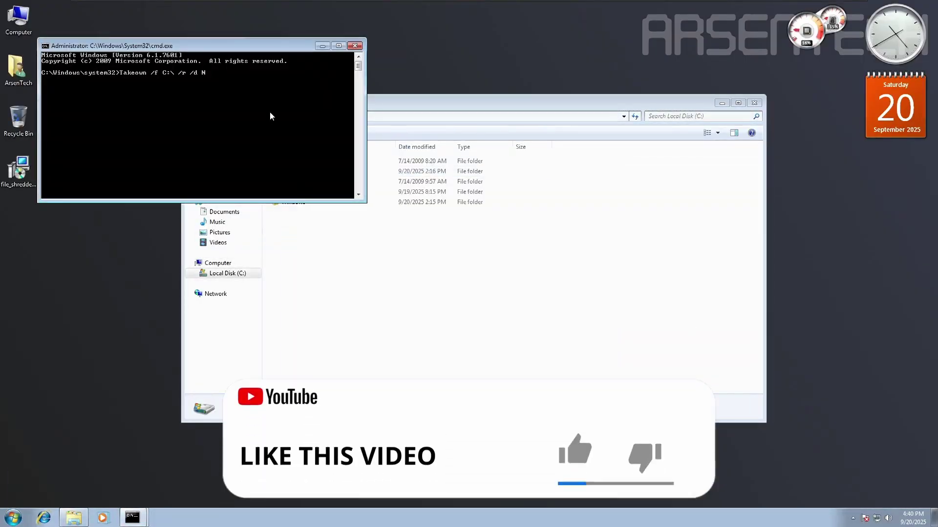
# Step: Close both finished Command Prompt windows
pyautogui.click(519, 270)
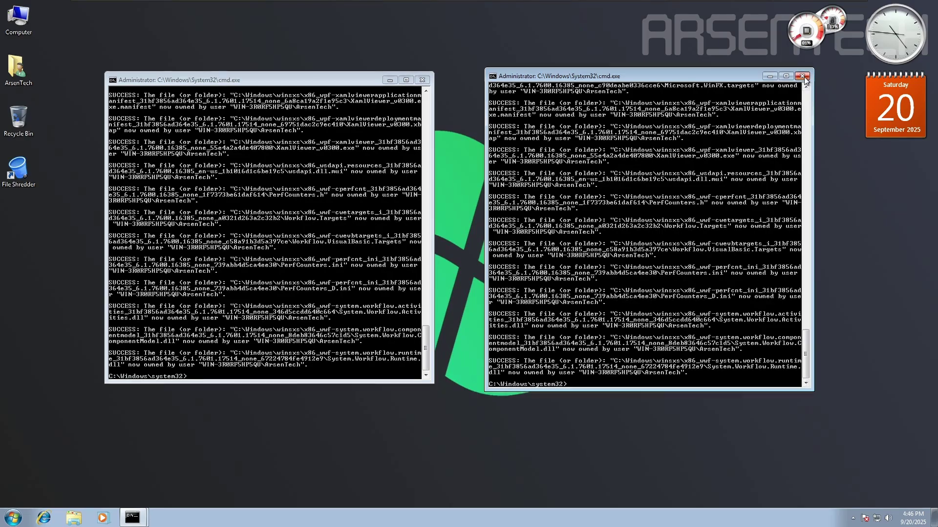
pyautogui.click(803, 77)
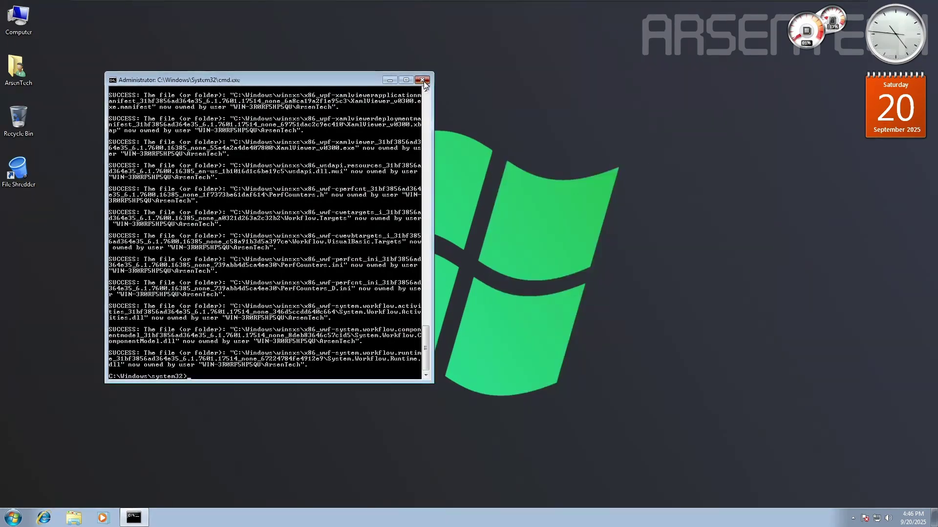
pyautogui.click(422, 80)
# Step: Launch File Shredder and drag Users and Windows from C: into its shred list
pyautogui.doubleClick(80, 395)
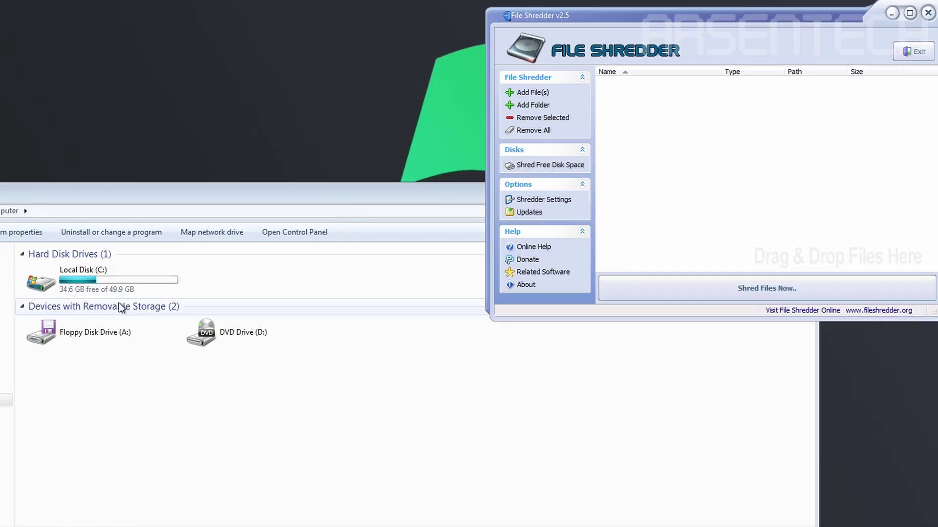
pyautogui.doubleClick(115, 278)
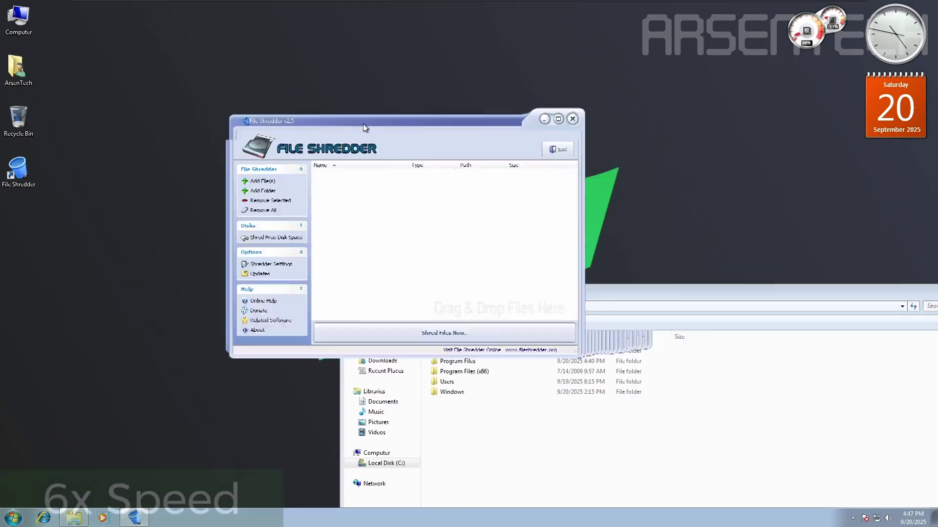
pyautogui.moveTo(352, 115); pyautogui.dragTo(249, 100)
pyautogui.moveTo(447, 381); pyautogui.dragTo(331, 193)
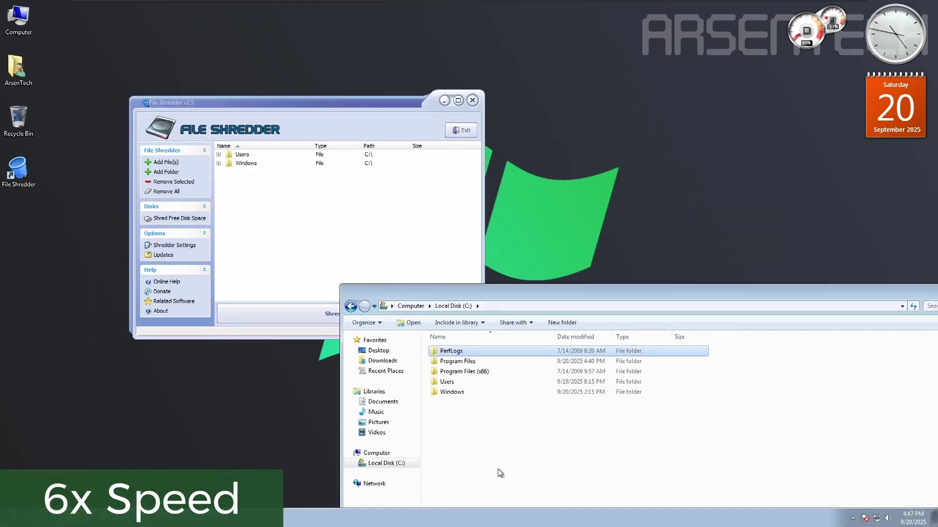
# Step: Add the Program Files folders, delete extra subfolder entries, and close Explorer
pyautogui.keyDown('shift'); pyautogui.click(464, 371); pyautogui.keyUp('shift')
pyautogui.moveTo(459, 371); pyautogui.dragTo(272, 234)
pyautogui.press('Delete')
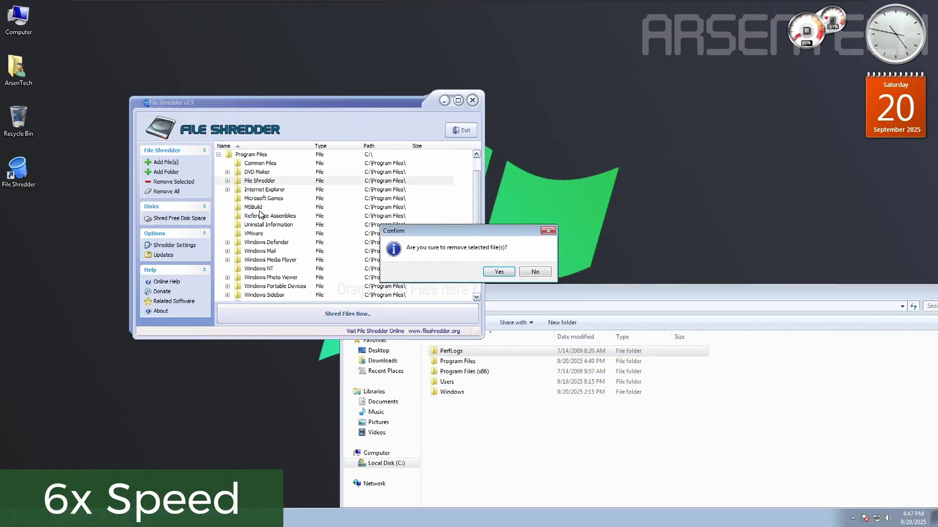
pyautogui.press('Return')
pyautogui.press('Delete')
pyautogui.press('Return')
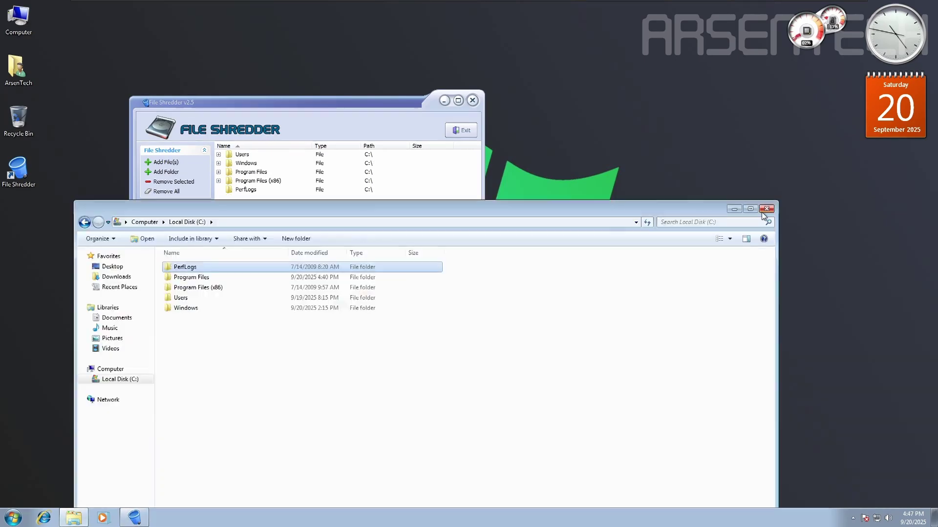
pyautogui.click(765, 209)
pyautogui.moveTo(237, 104); pyautogui.dragTo(402, 146)
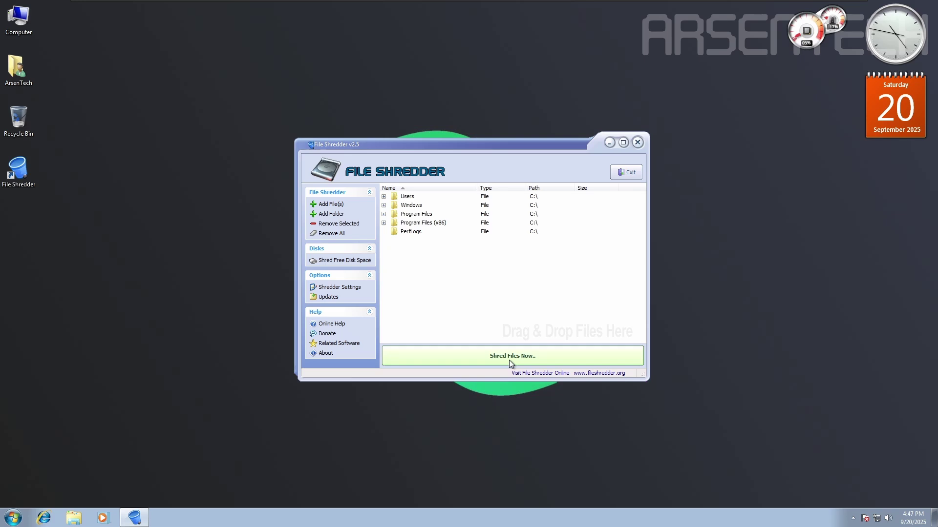
# Step: Shred the queued folders, then check drive C: in Computer after dismissing the location error
pyautogui.click(509, 359)
pyautogui.click(507, 269)
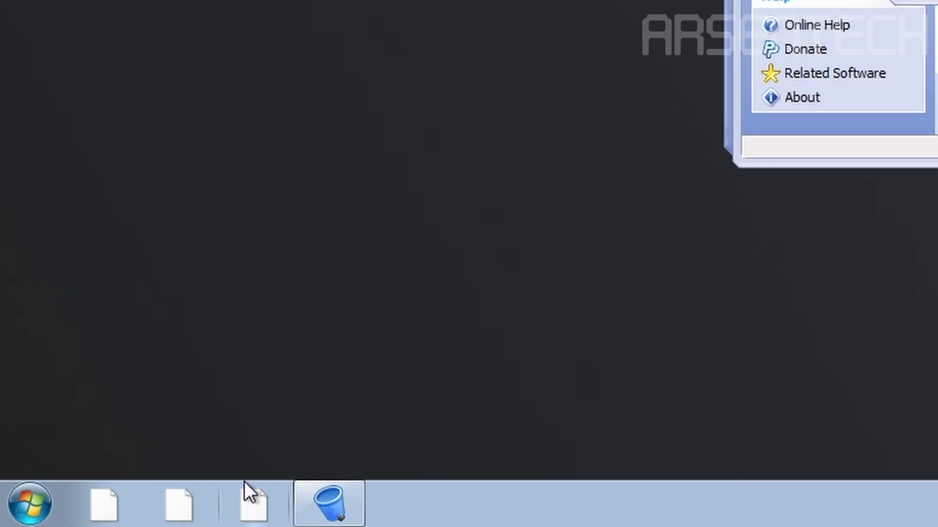
pyautogui.click(30, 503)
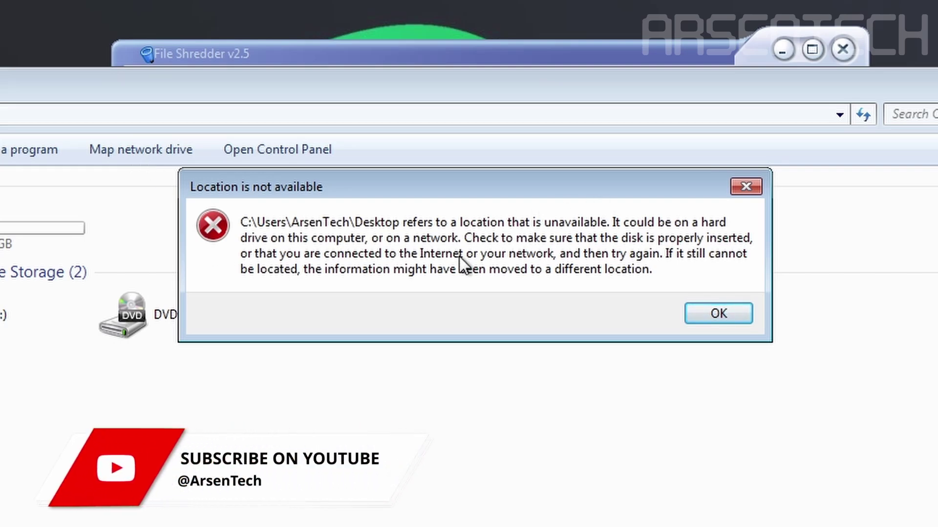
pyautogui.click(737, 313)
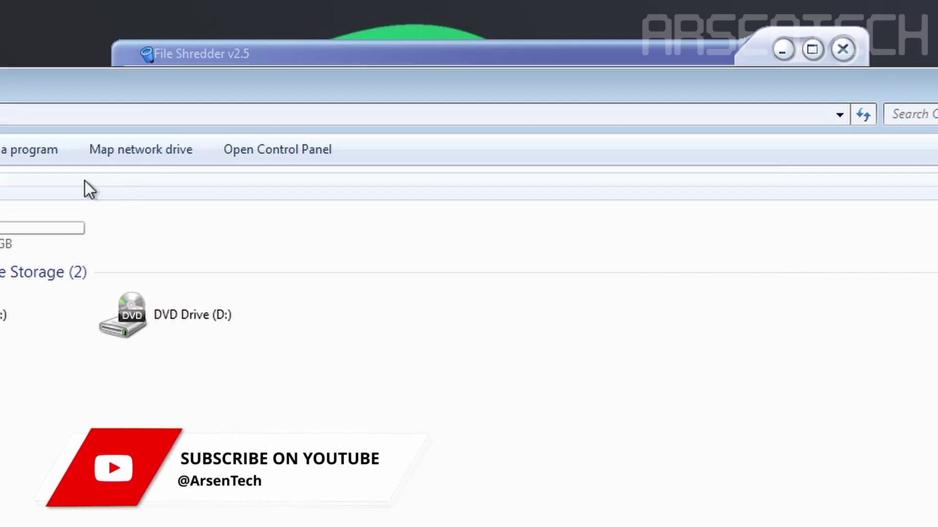
pyautogui.doubleClick(83, 189)
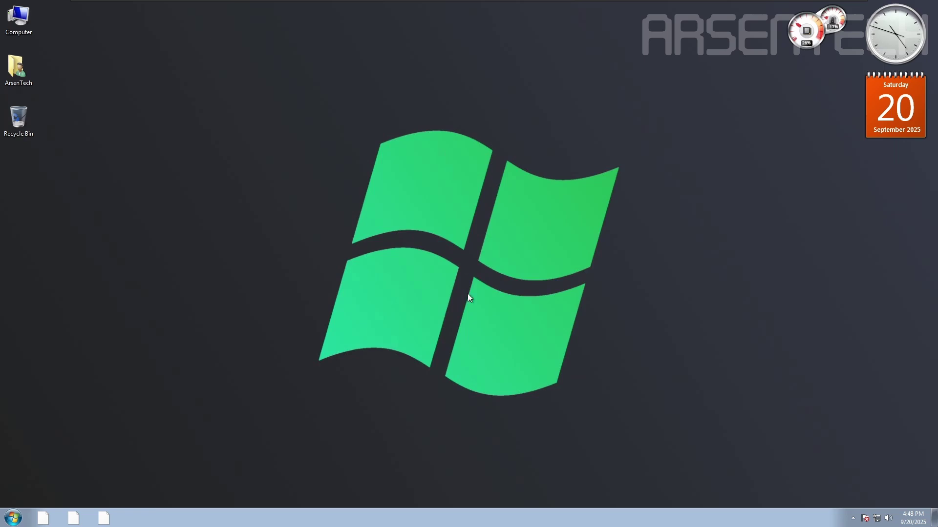
# Step: Relaunch File Shredder from the Start menu and close it after the EClassNotFound crash
pyautogui.press('super')
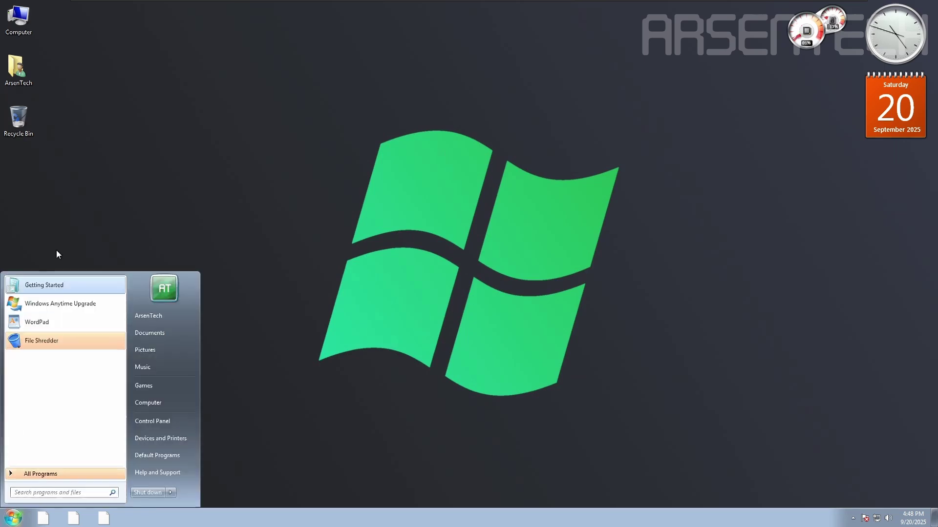
pyautogui.click(75, 221)
pyautogui.press('super')
pyautogui.click(54, 342)
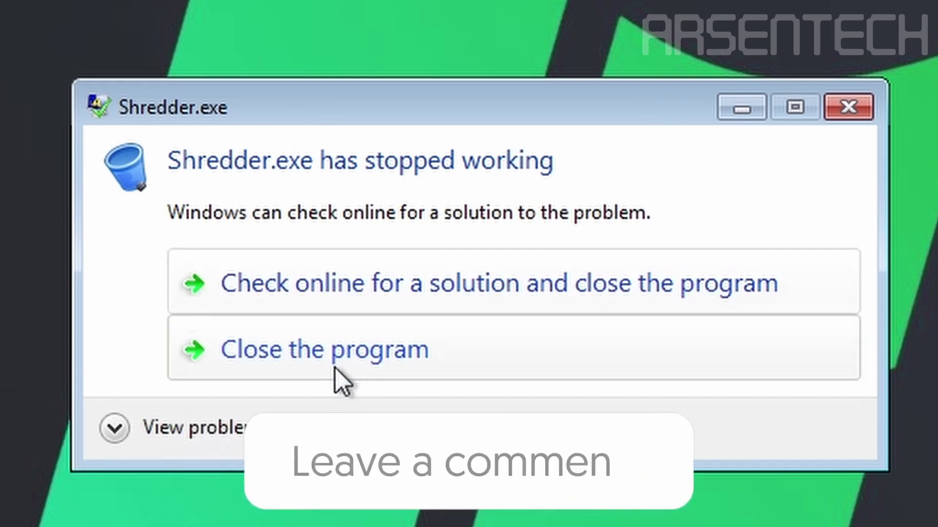
pyautogui.click(335, 369)
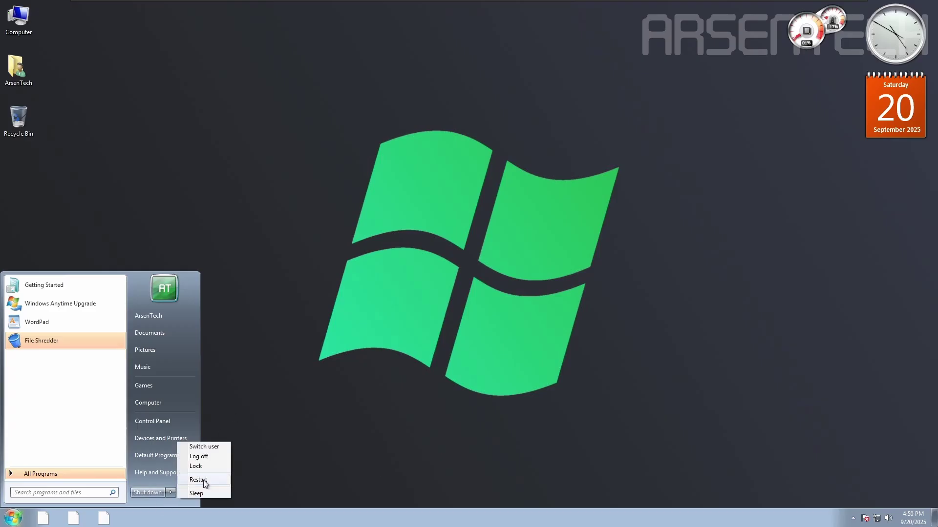
# Step: Restart Windows 7 from the shut-down options, triggering the blue-screen reboot loop
pyautogui.click(199, 480)
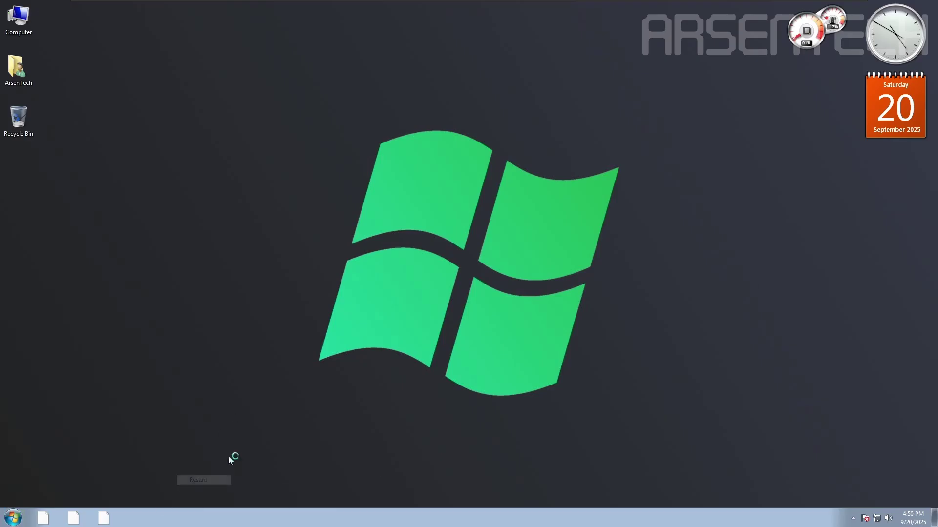